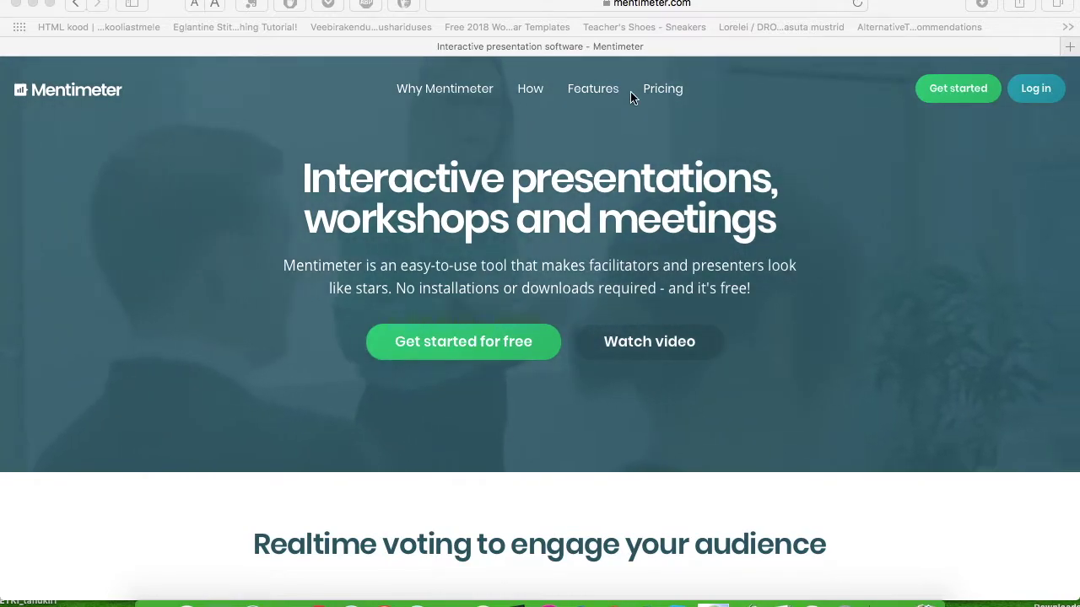
- Log in to the account and create a new presentation named "Sügise värvid"
{"action": "left_click", "coordinate": [1031, 183]}
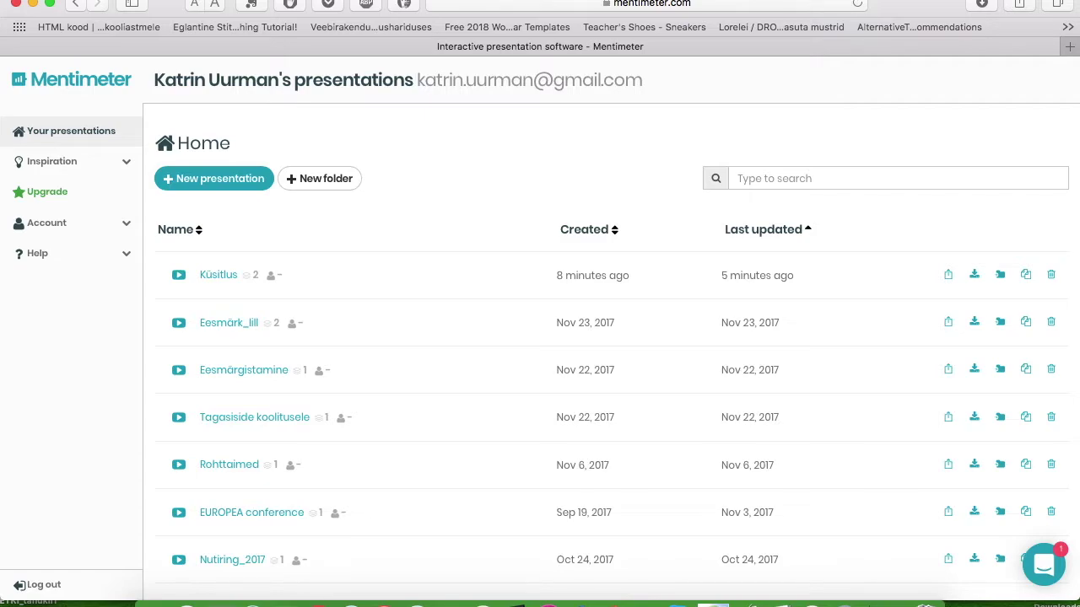
{"action": "left_click", "coordinate": [228, 187]}
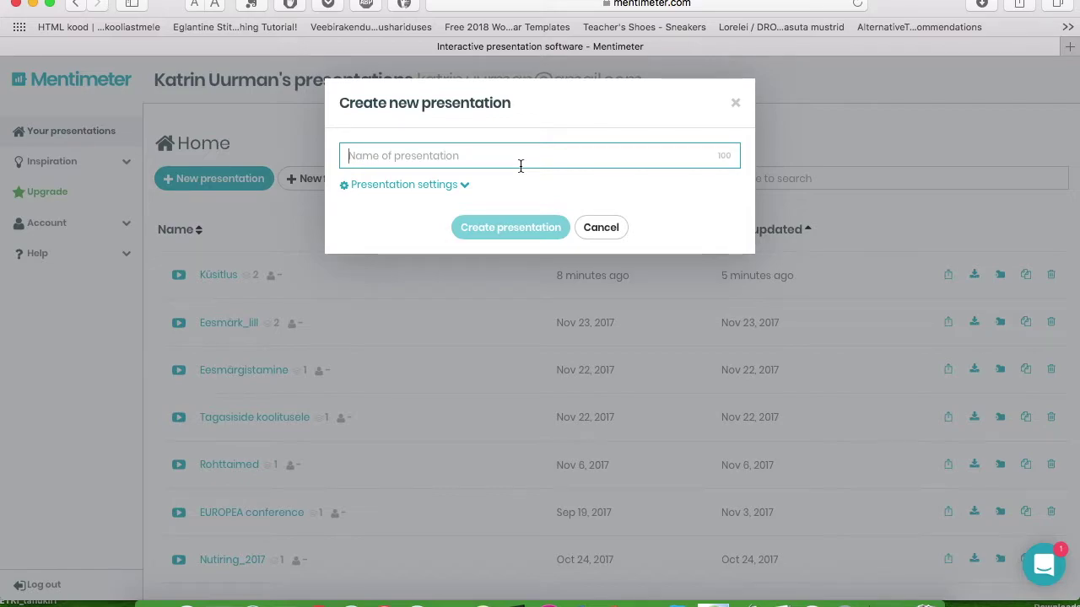
{"action": "type", "text": "Sügise"}
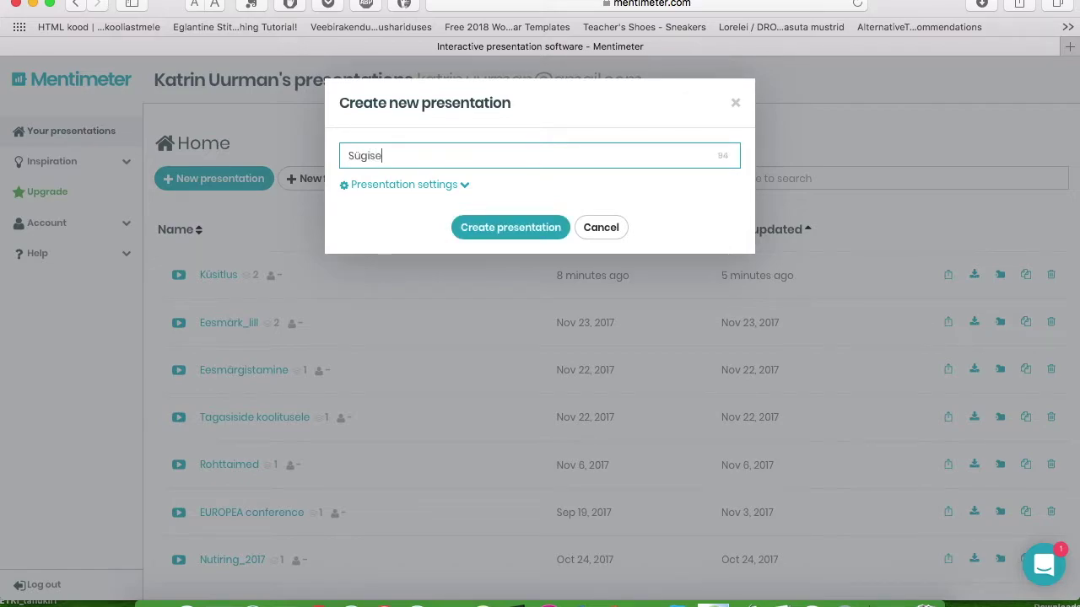
{"action": "type", "text": " värvid"}
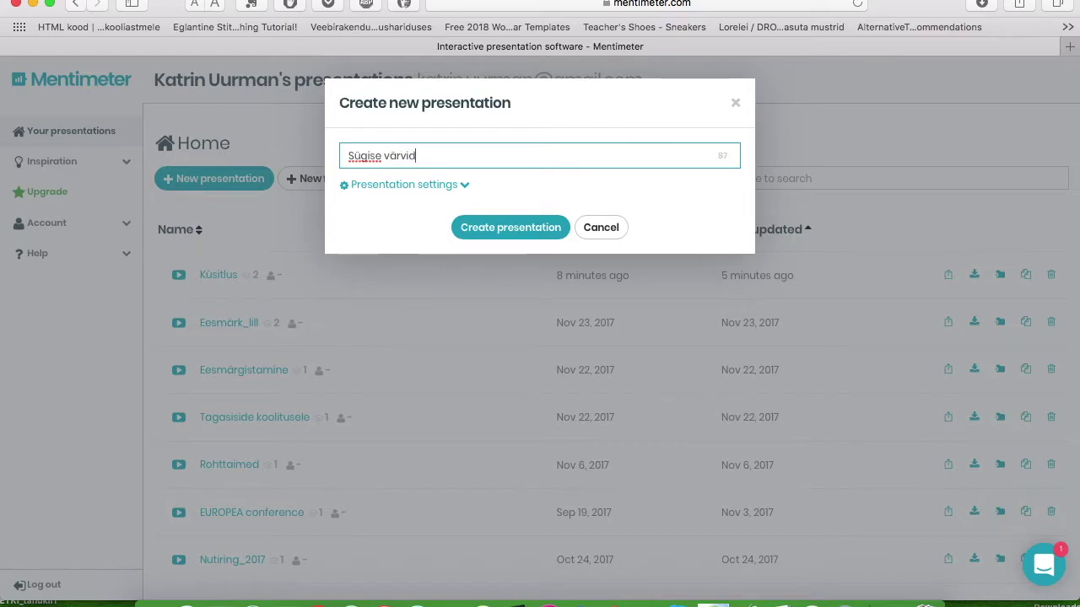
{"action": "left_click", "coordinate": [505, 239]}
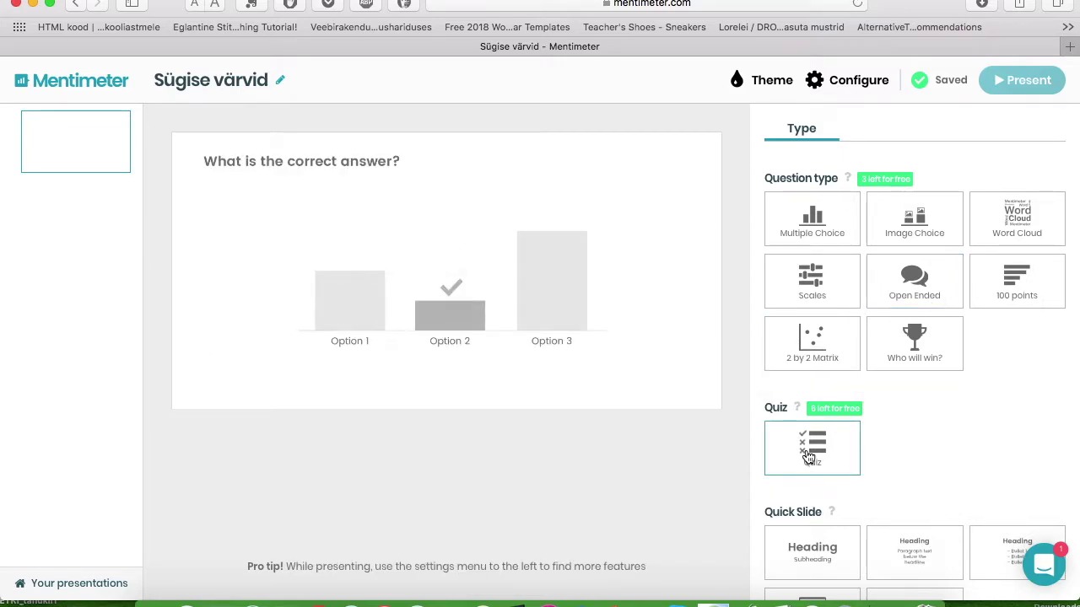
- Make the first slide a Multiple Choice question reading "Vali sügist iseloomustav värv"
{"action": "left_click", "coordinate": [809, 228]}
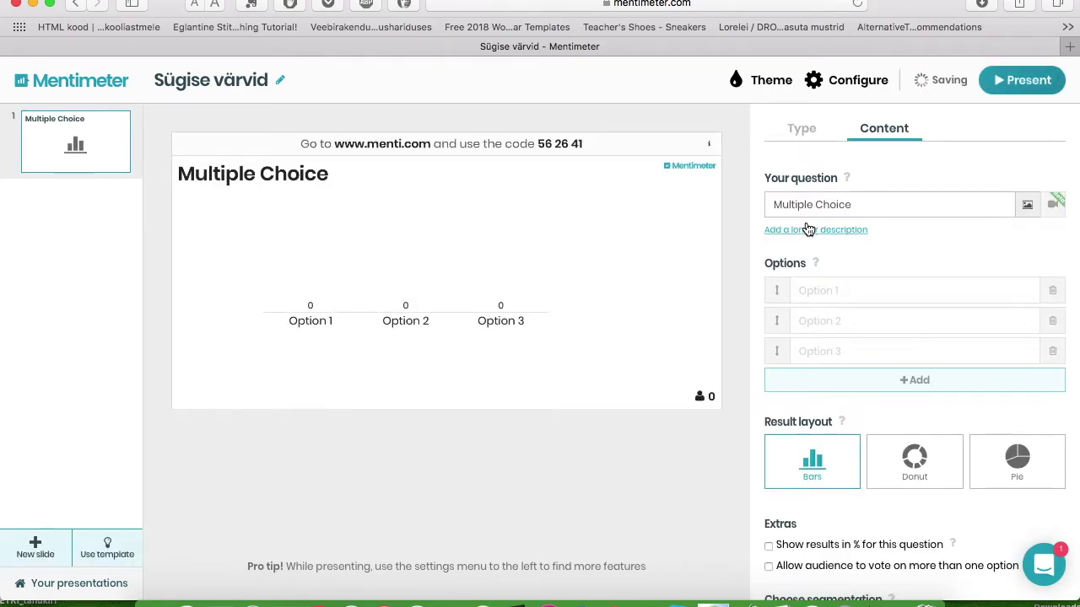
{"action": "left_click", "coordinate": [874, 203]}
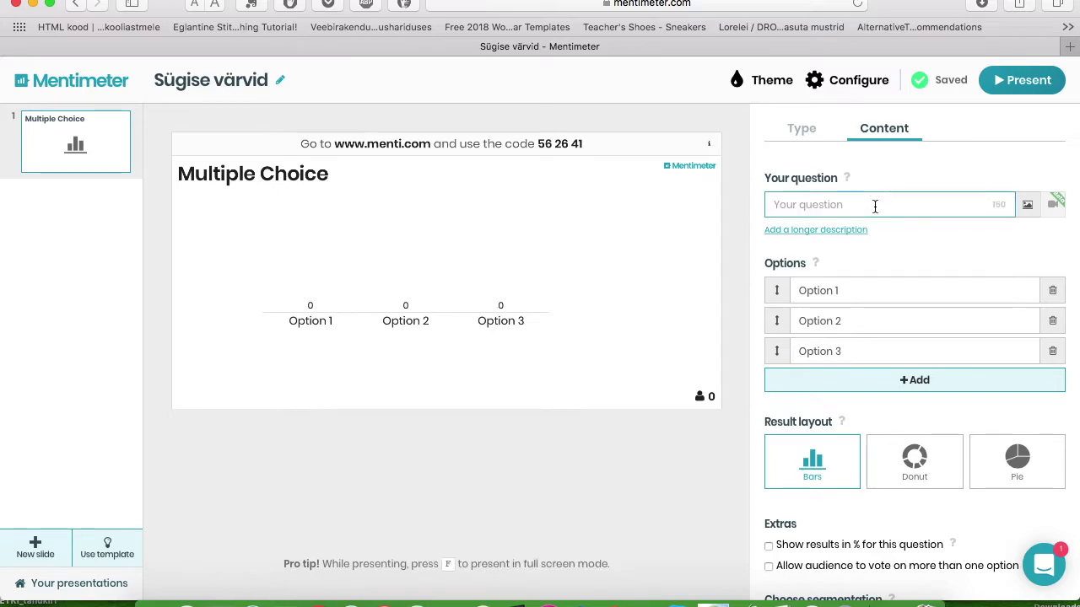
{"action": "type", "text": "Vali"}
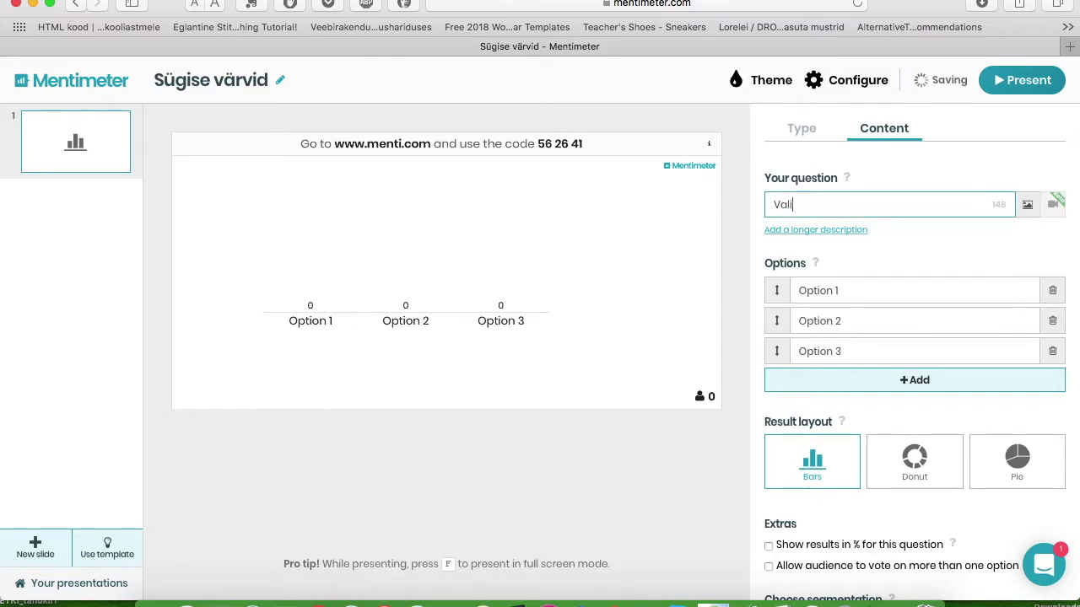
{"action": "type", "text": " sü"}
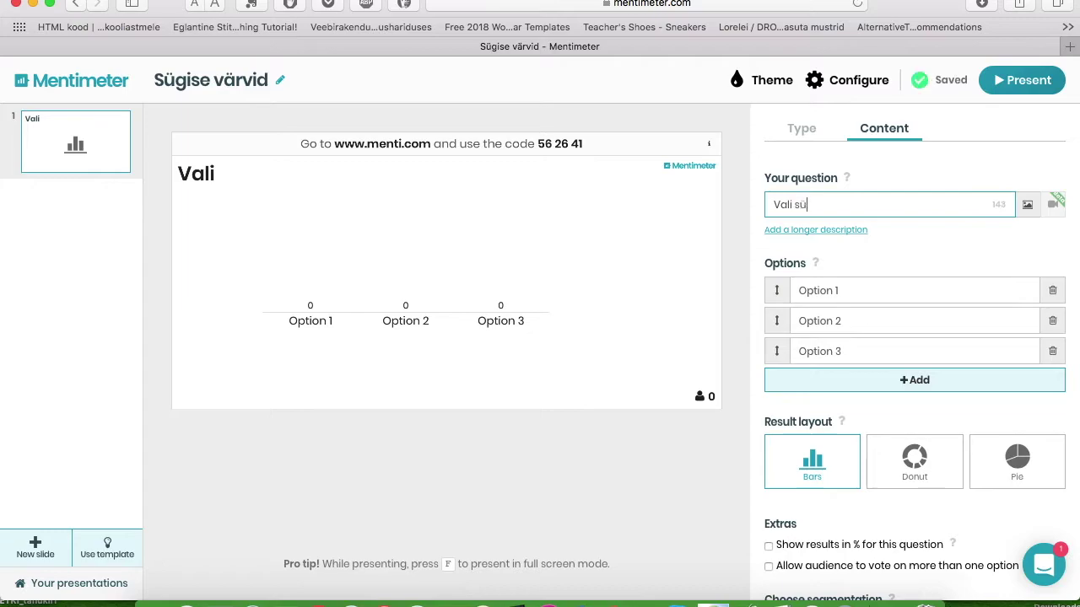
{"action": "type", "text": "gist iseloomustav värv"}
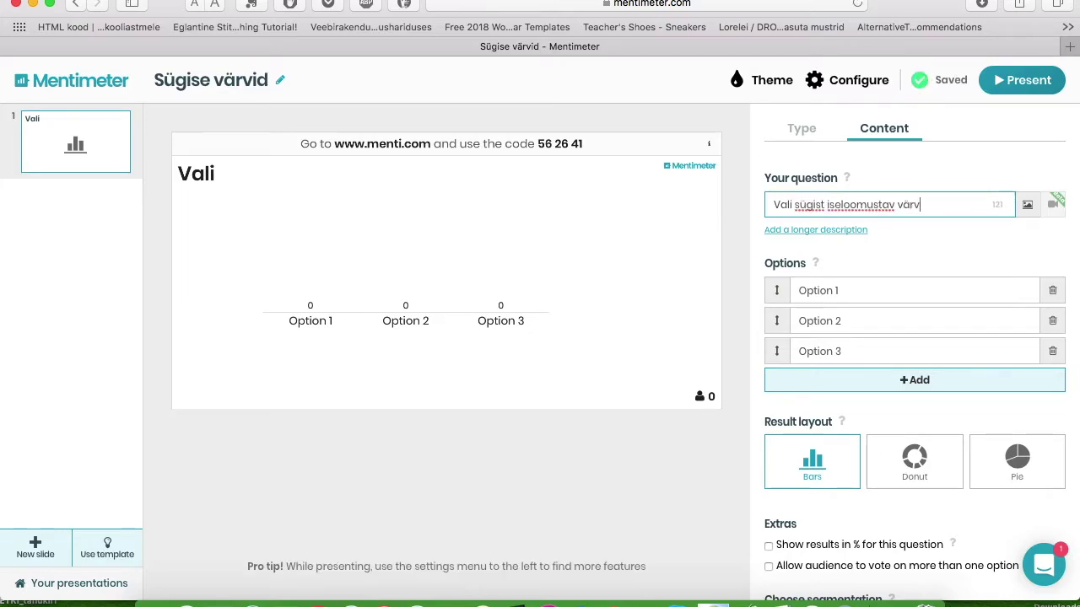
- Fill the three answer options of the multiple choice question with kollane, punane and roheline
{"action": "left_click", "coordinate": [955, 290]}
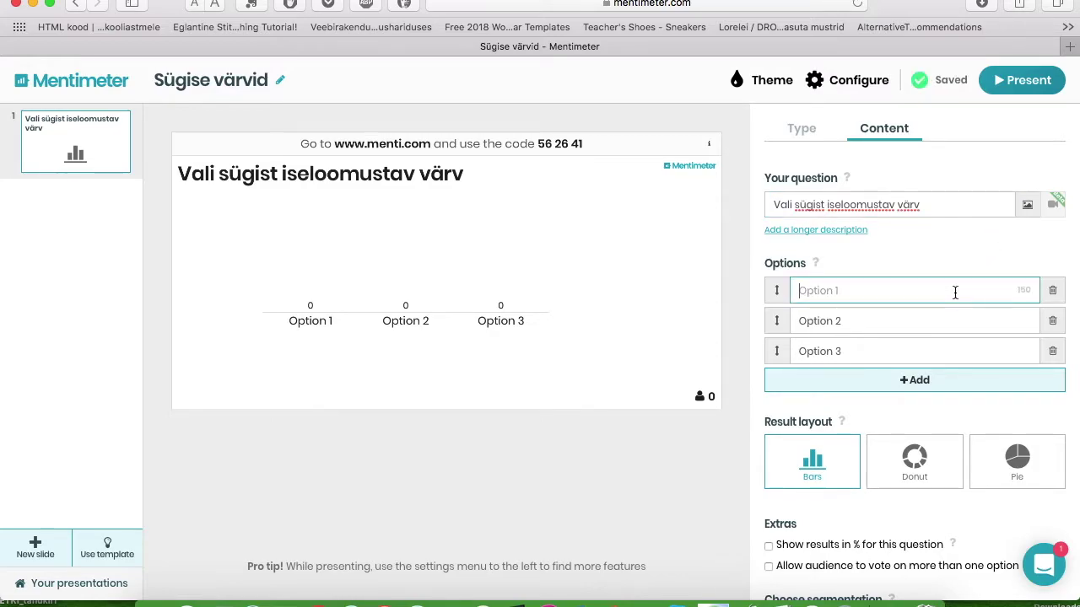
{"action": "type", "text": "kollane"}
{"action": "left_click", "coordinate": [945, 321]}
{"action": "type", "text": "punane"}
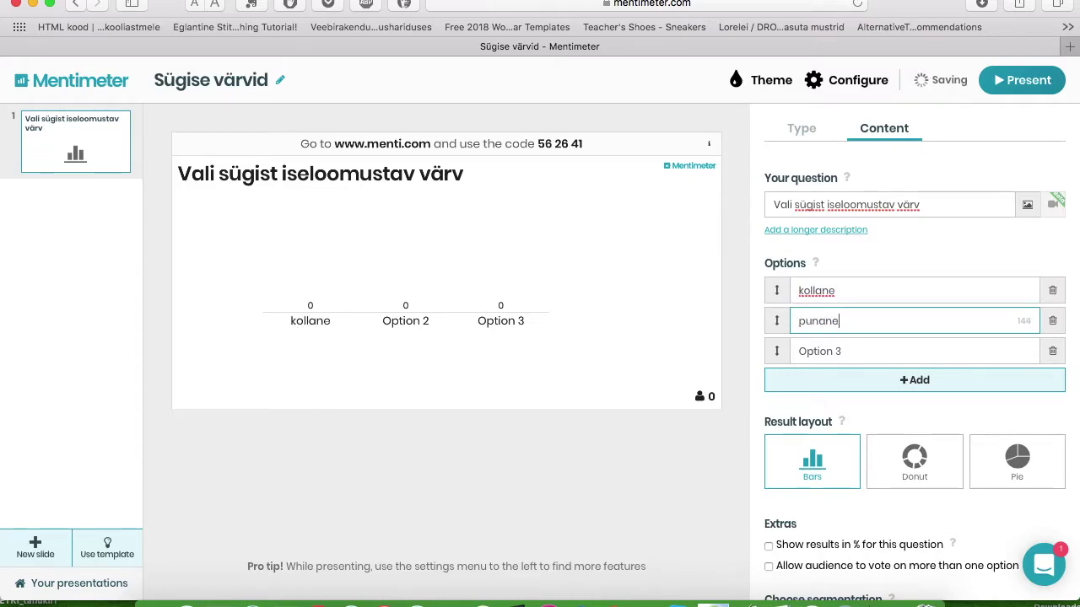
{"action": "left_click", "coordinate": [931, 352]}
{"action": "type", "text": "roheline"}
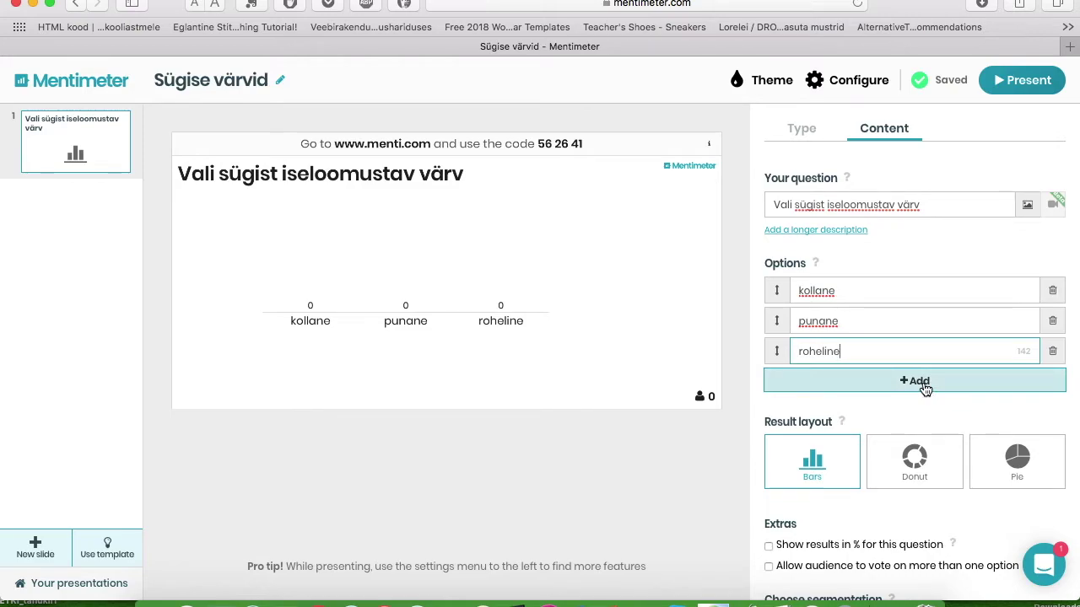
- Add the answer options hall and sinine, and reorder the list to kollane, roheline, punane, sinine, hall
{"action": "left_click", "coordinate": [919, 382]}
{"action": "type", "text": "hall"}
{"action": "left_click", "coordinate": [916, 411]}
{"action": "type", "text": "s"}
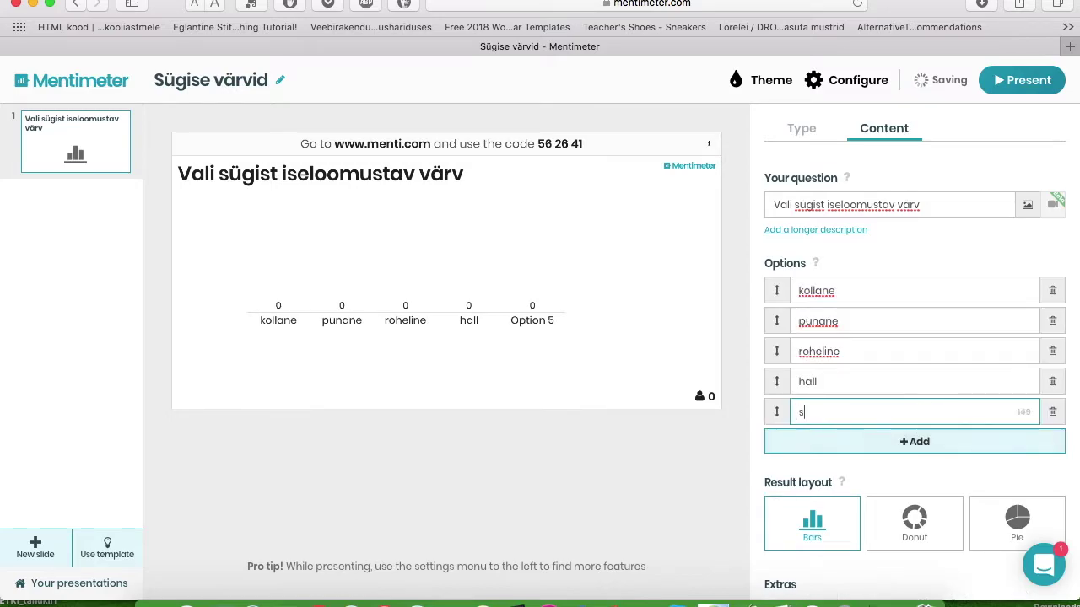
{"action": "type", "text": "inim"}
{"action": "type", "text": "ne"}
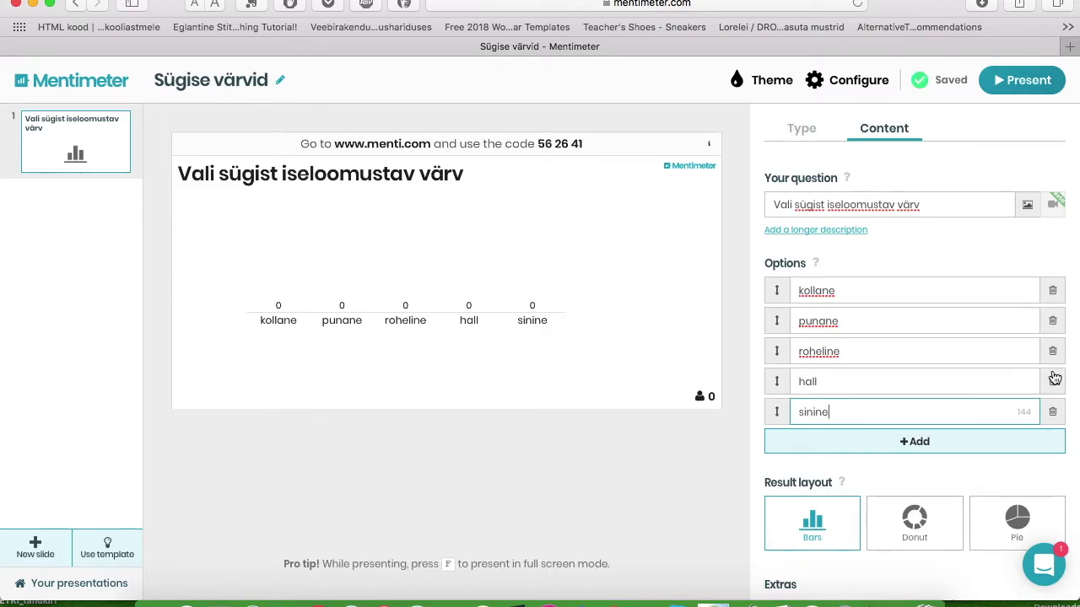
{"action": "left_click_drag", "start_coordinate": [778, 414], "coordinate": [776, 317]}
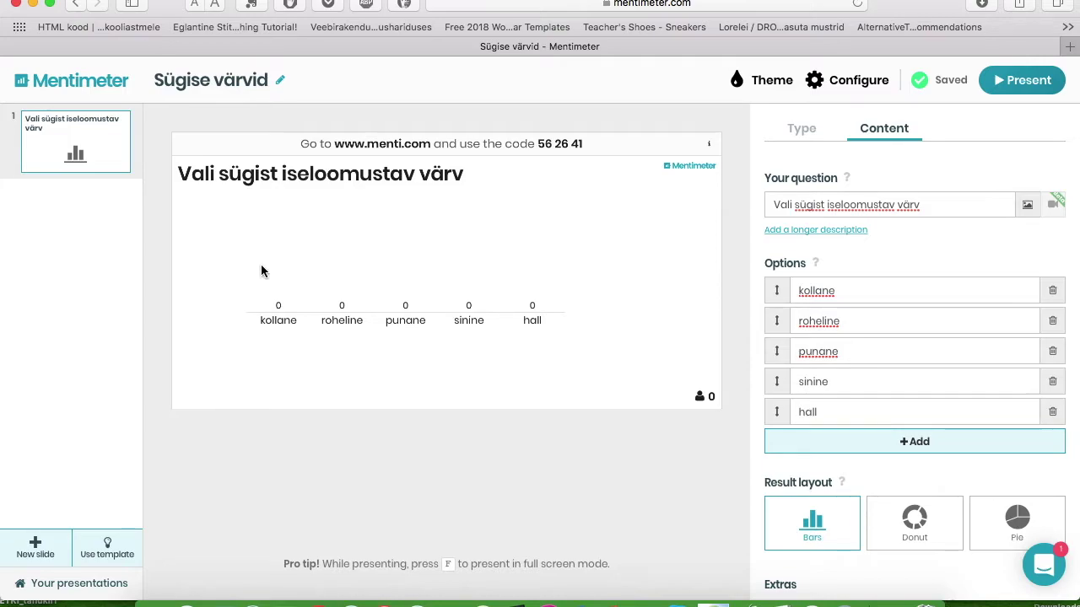
- Add a second slide of type Word Cloud with the question "Iseloomusta sügist"
{"action": "left_click", "coordinate": [42, 557]}
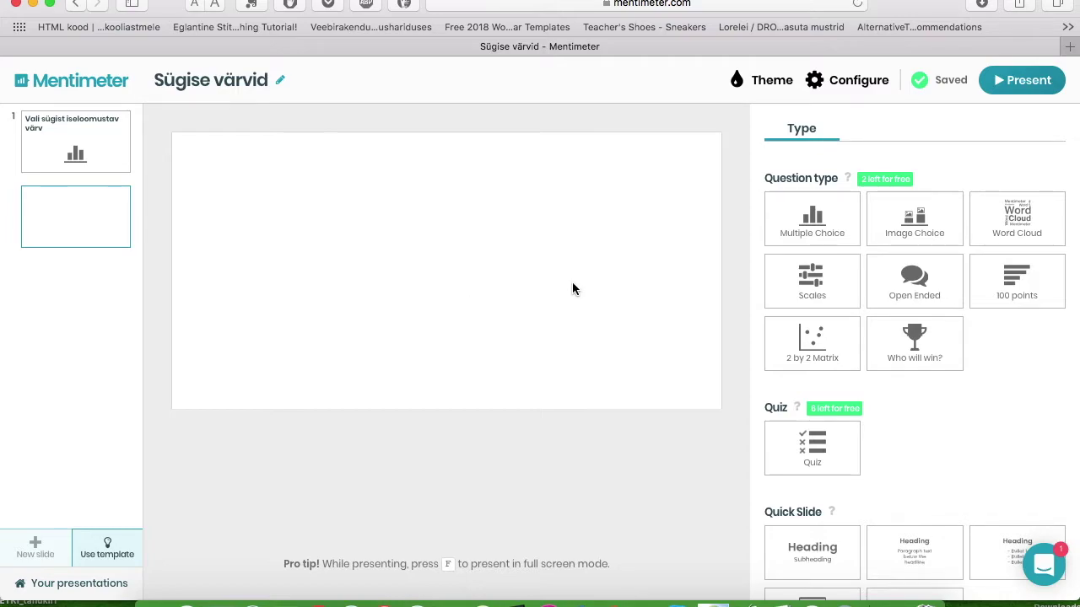
{"action": "left_click", "coordinate": [1018, 221]}
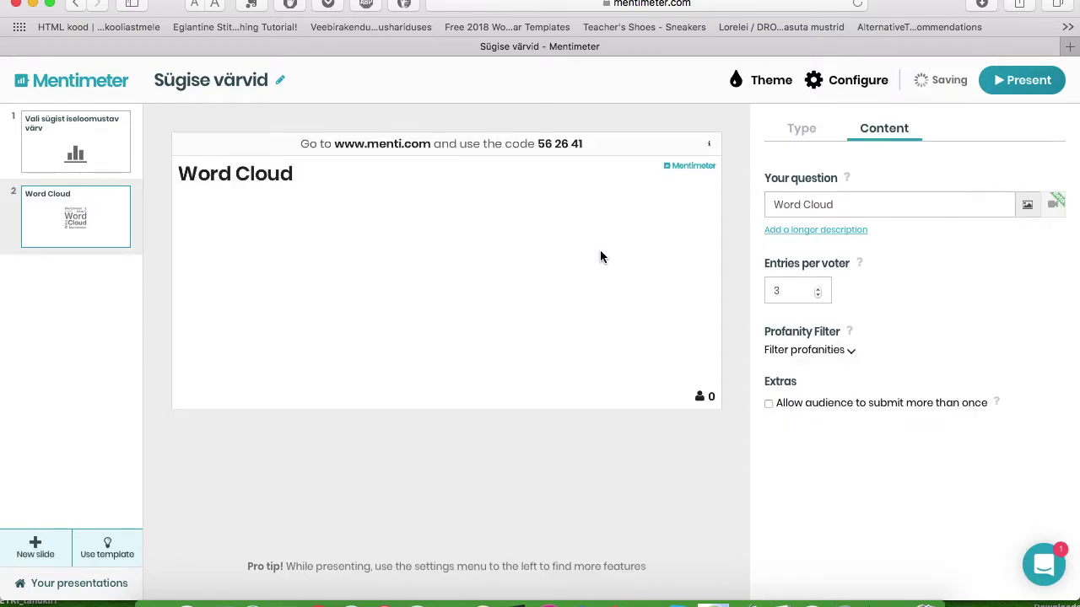
{"action": "left_click", "coordinate": [856, 209]}
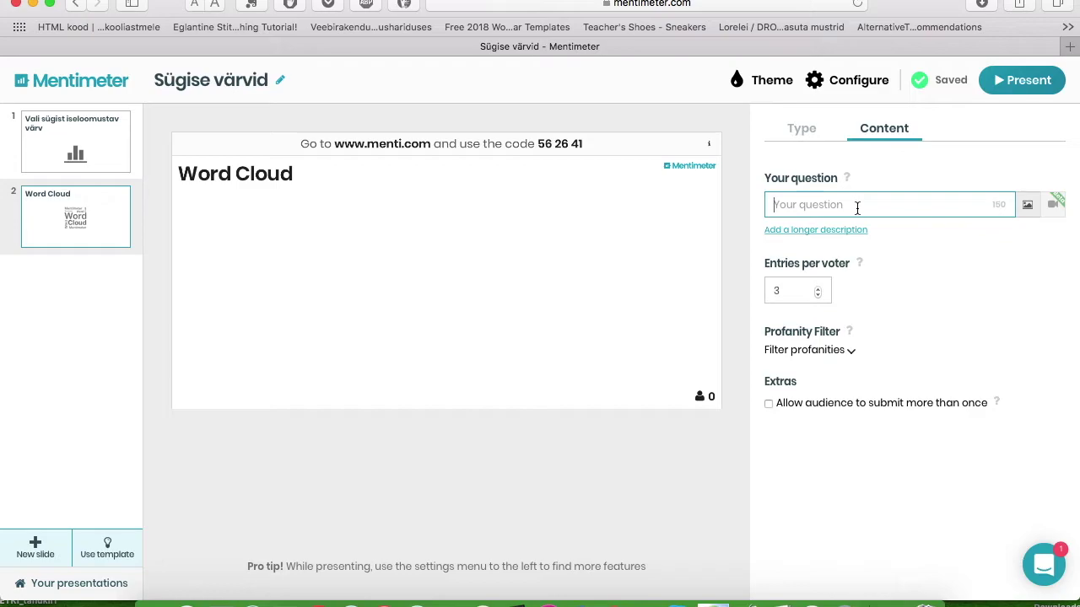
{"action": "type", "text": "Is"}
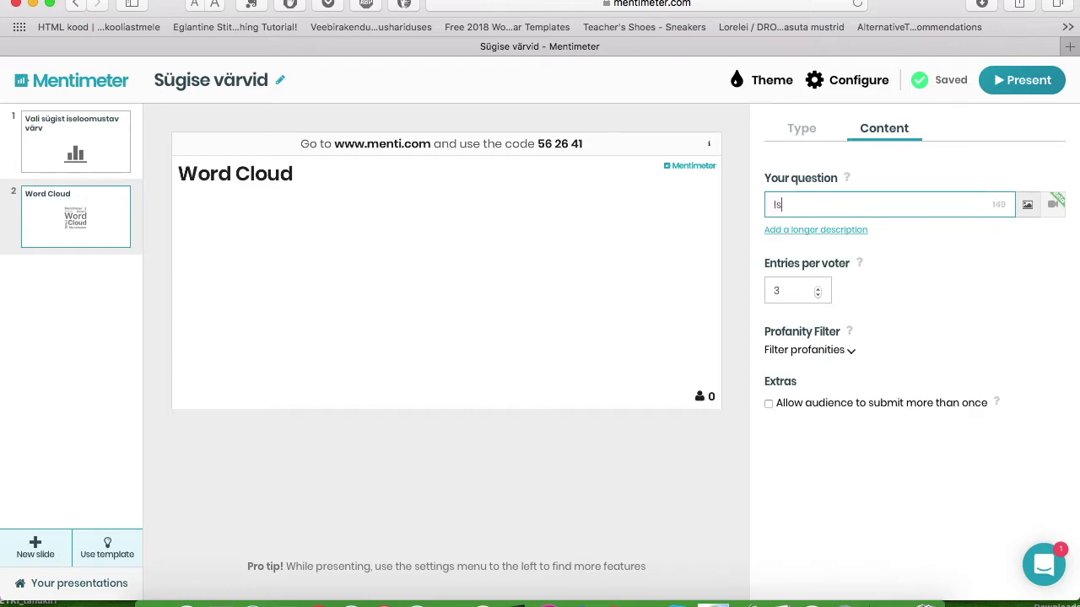
{"action": "type", "text": "eloomusta "}
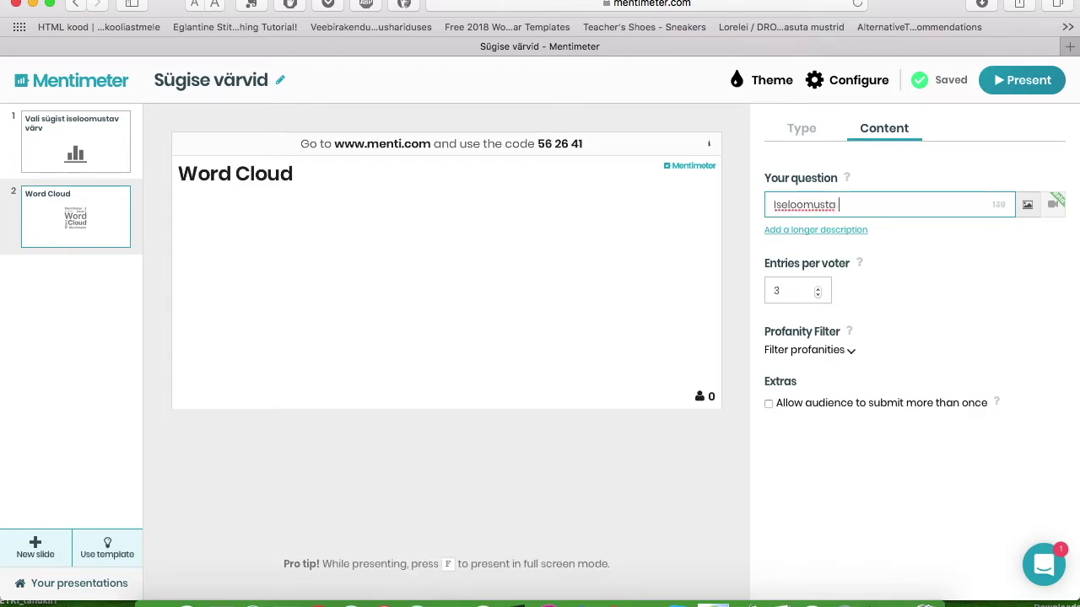
{"action": "type", "text": "sügist"}
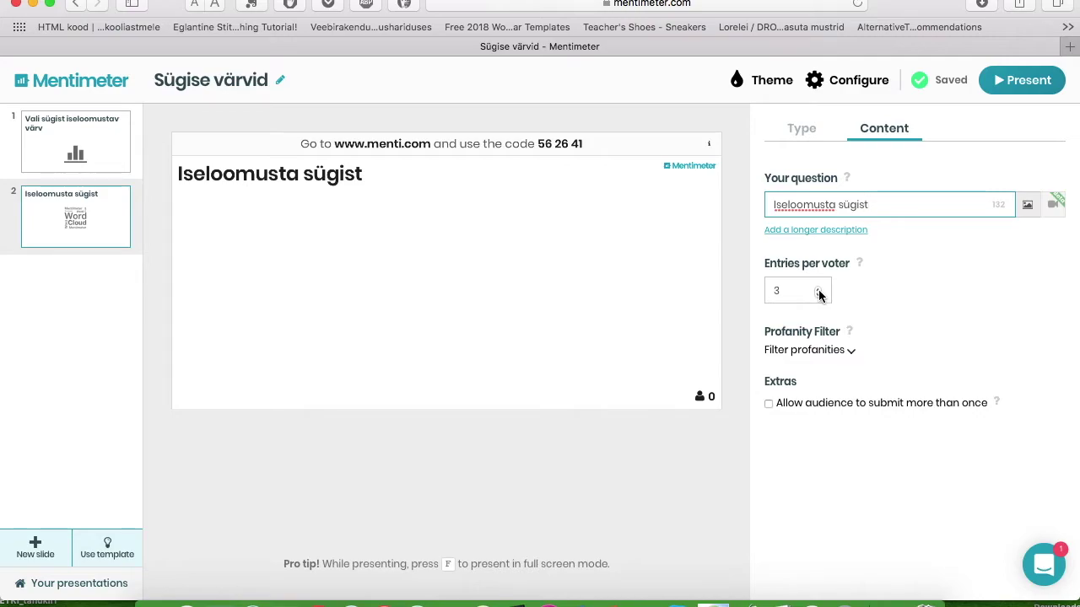
- Set the word cloud to 5 entries per voter and allow the audience to submit more than once
{"action": "left_click", "coordinate": [818, 290]}
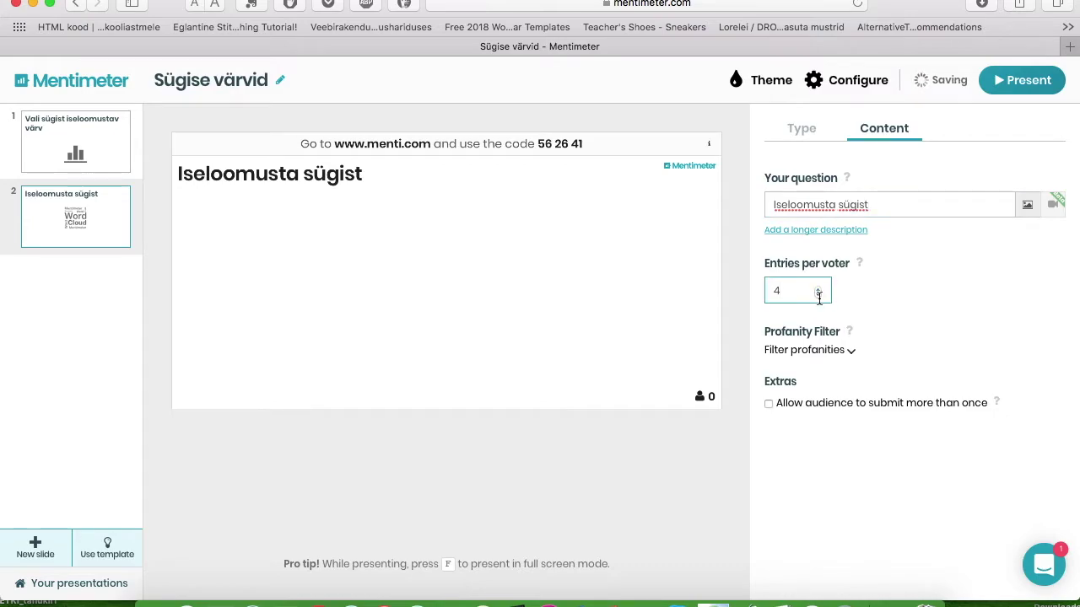
{"action": "left_click", "coordinate": [819, 290]}
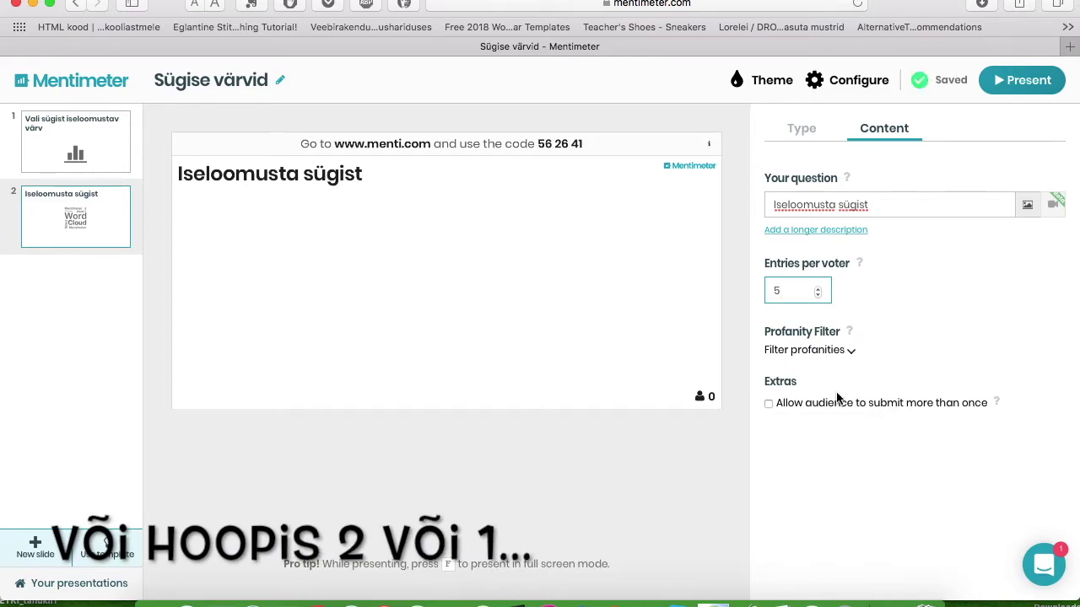
{"action": "left_click", "coordinate": [769, 405]}
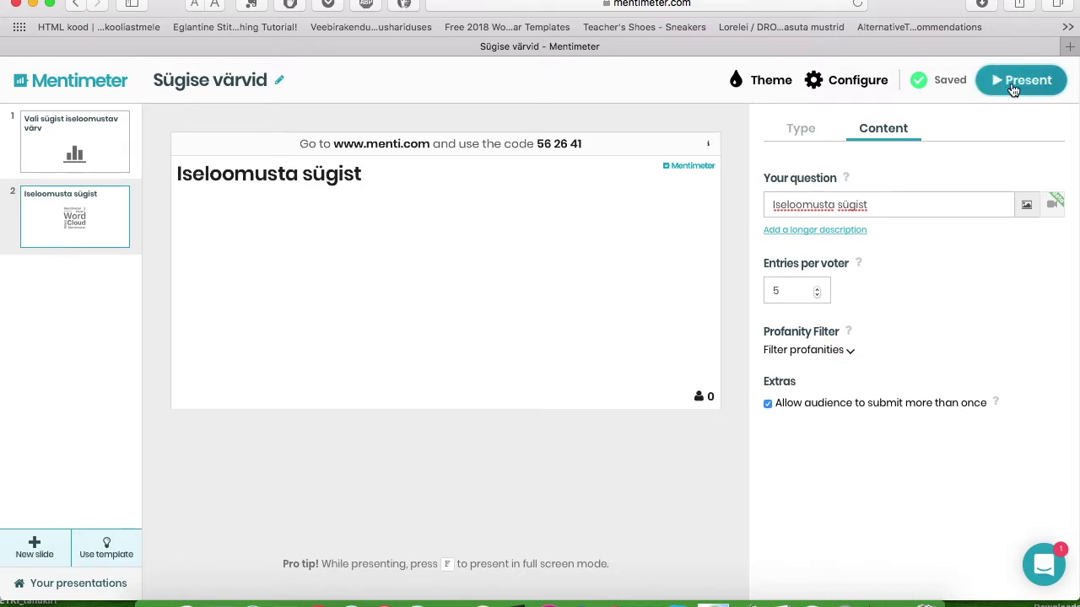
- Present the slides and move between the word cloud and the multiple choice question
{"action": "left_click", "coordinate": [1015, 93]}
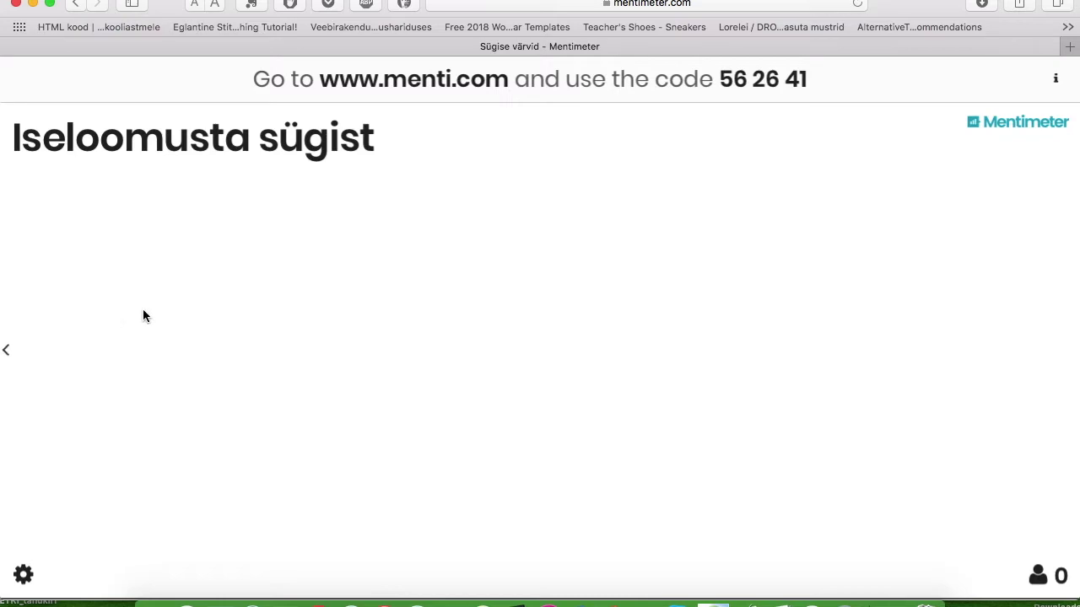
{"action": "left_click", "coordinate": [6, 352]}
{"action": "key", "text": "Right"}
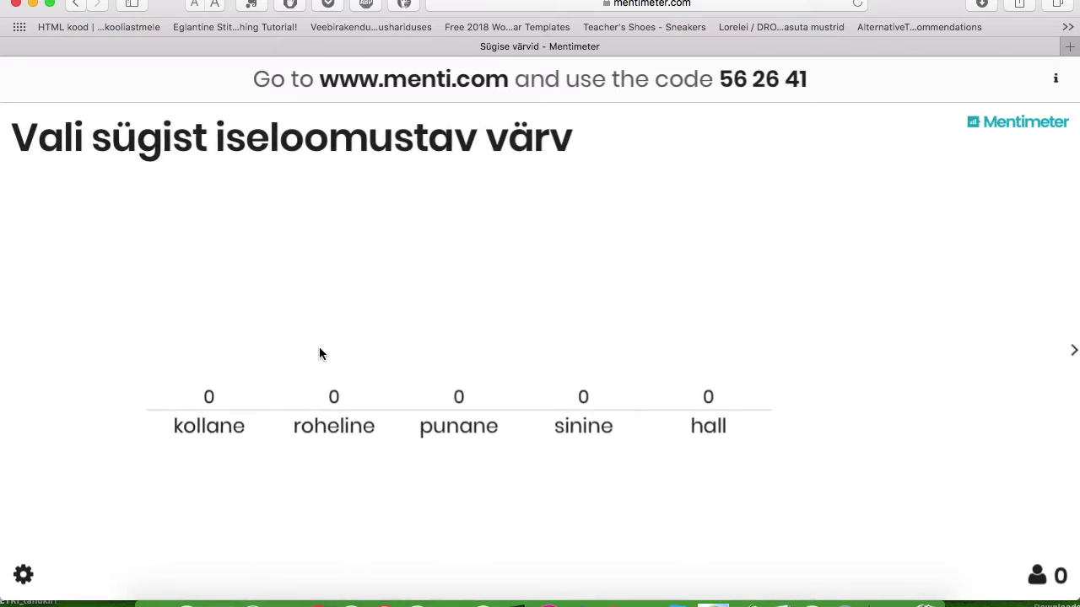
{"action": "left_click", "coordinate": [1073, 351]}
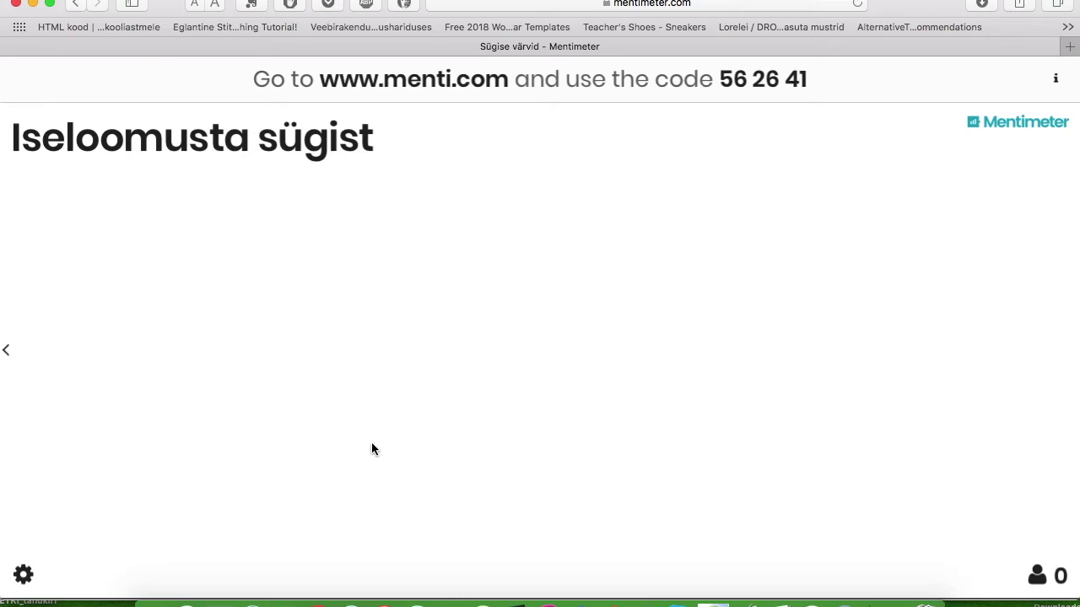
- Leave the presentation view for the home list of presentations and log out of the account
{"action": "left_click", "coordinate": [25, 578]}
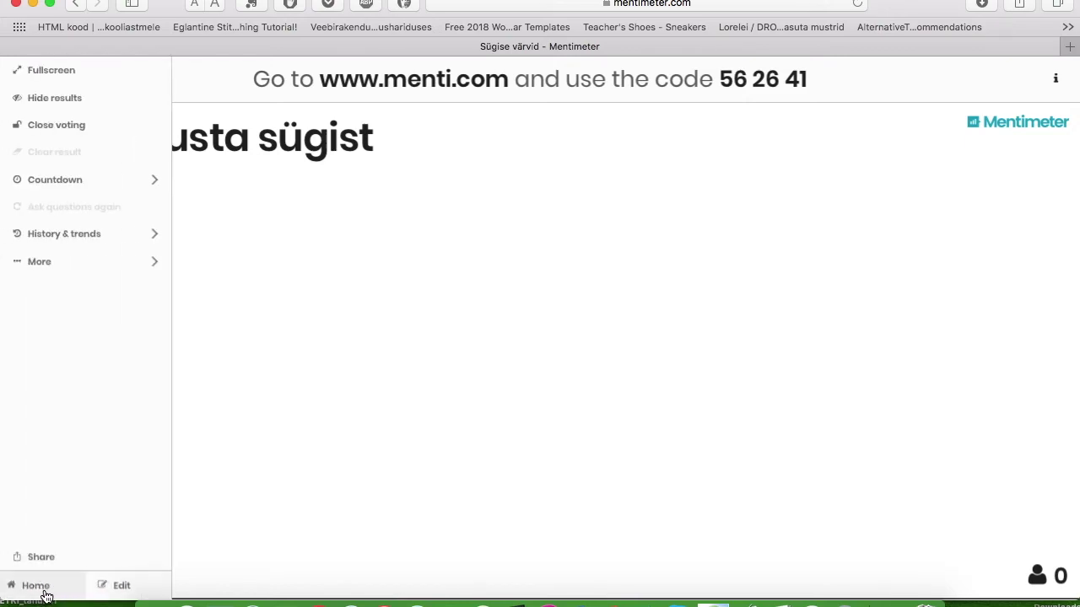
{"action": "left_click", "coordinate": [38, 588]}
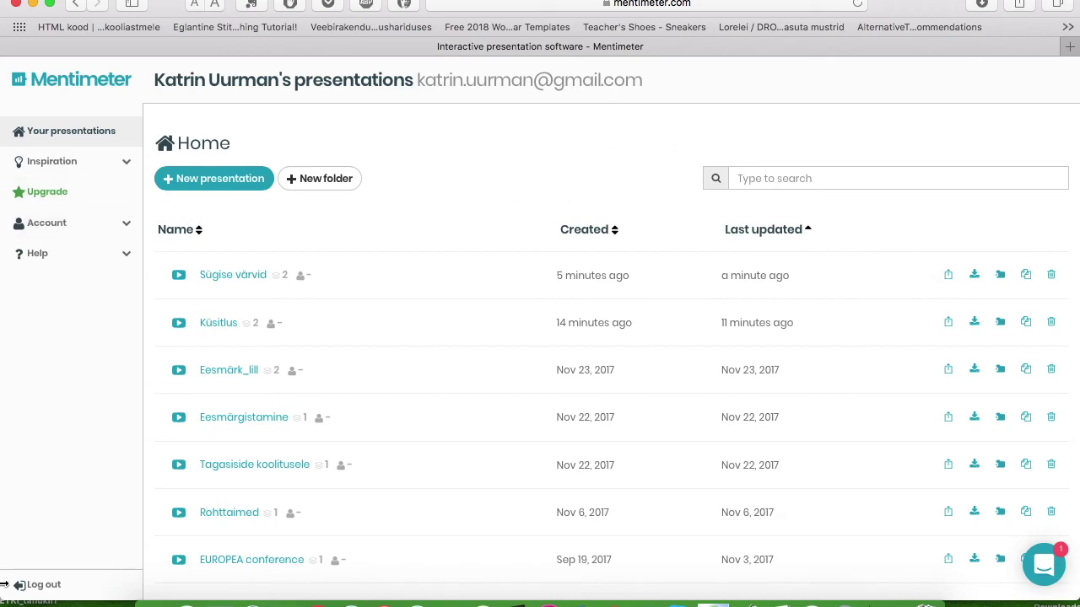
{"action": "left_click", "coordinate": [38, 584]}
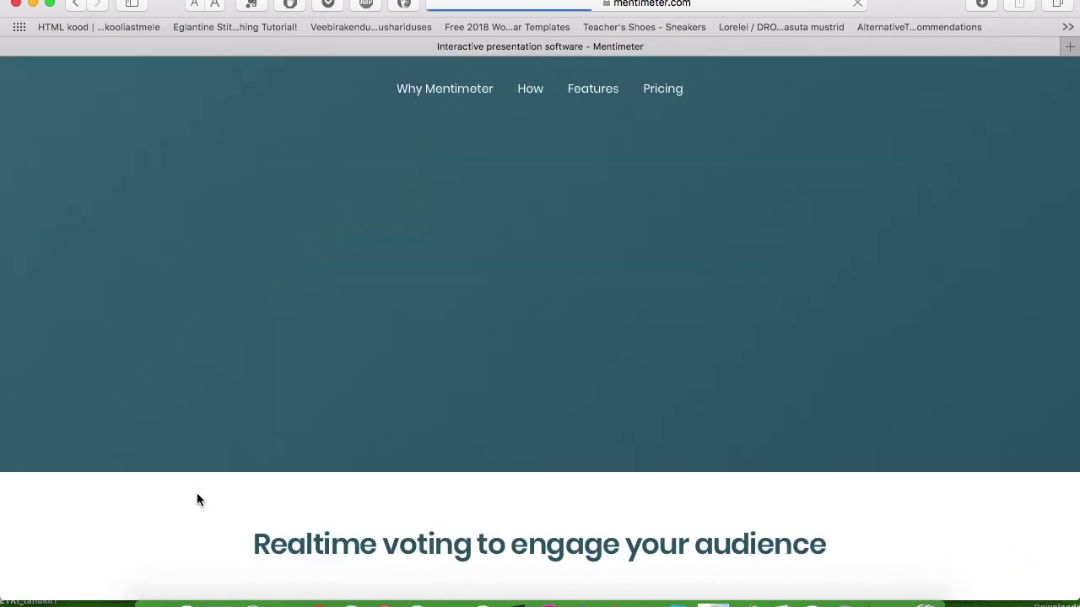